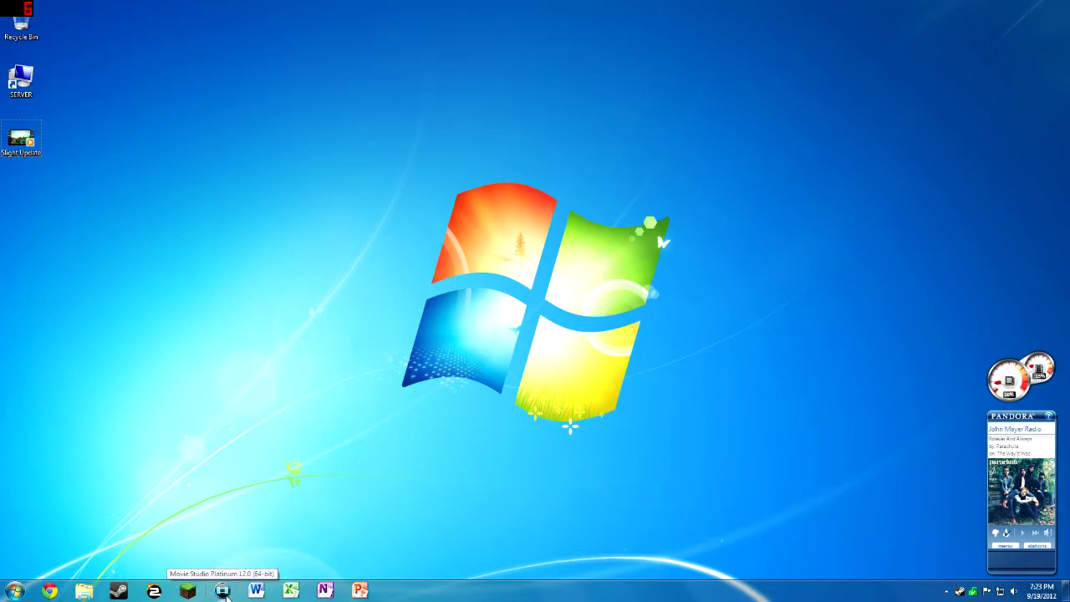
Launch Movie Studio, close the Welcome dialog, and shrink the window to reveal the desktop.
{"action": "left_click", "coordinate": [224, 594]}
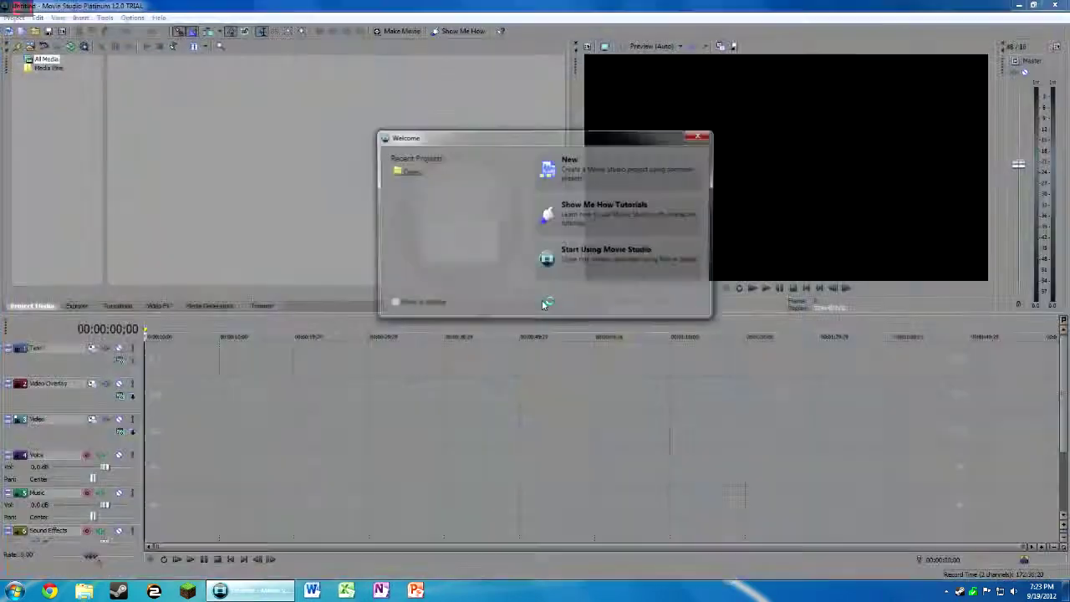
{"action": "left_click", "coordinate": [707, 139]}
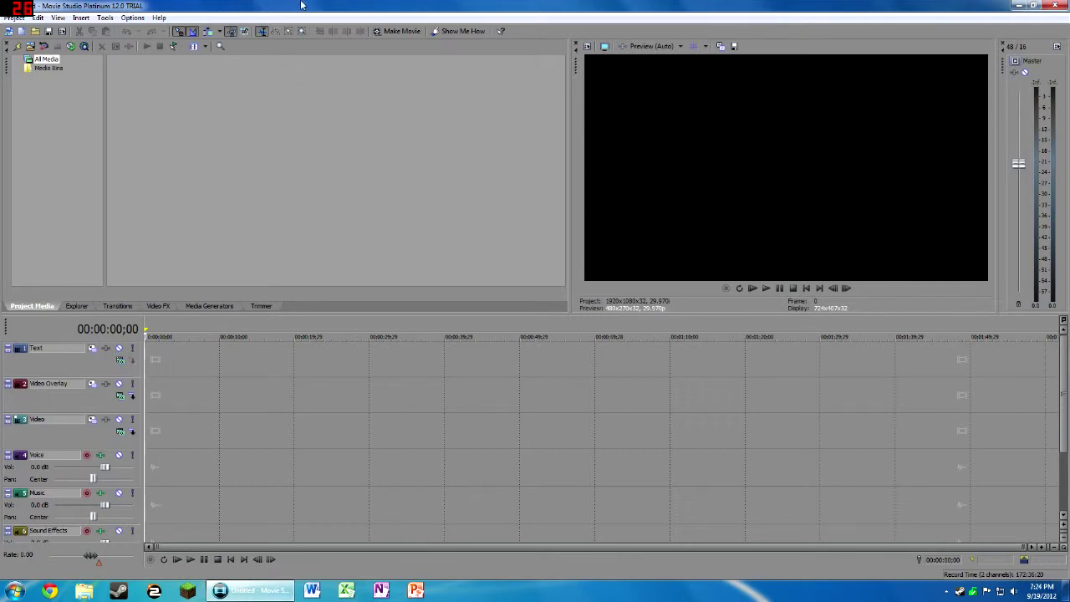
{"action": "left_click_drag", "start_coordinate": [317, 7], "coordinate": [387, 31]}
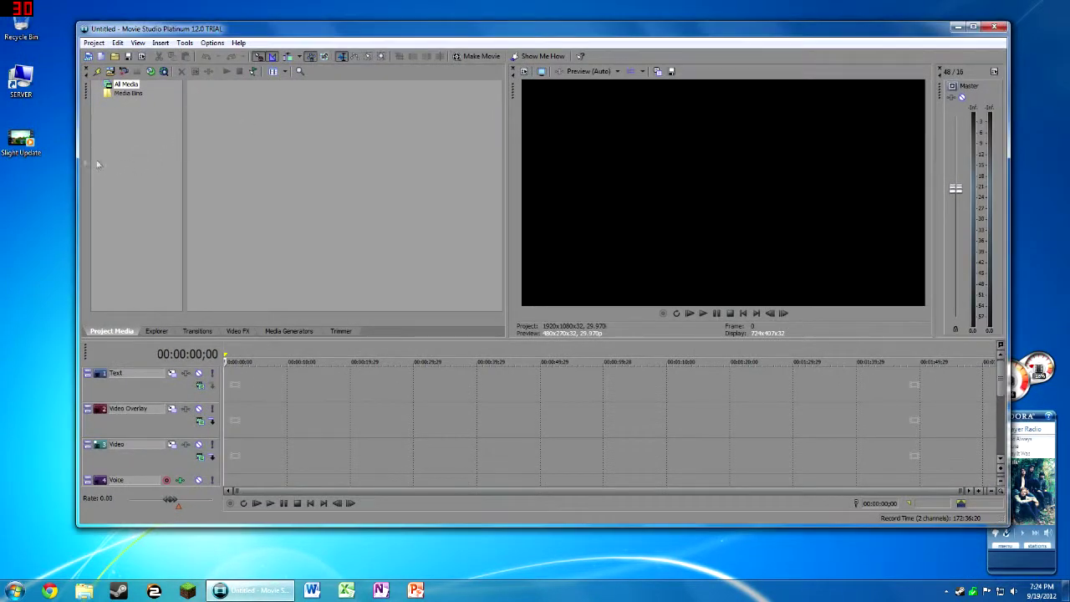
Drop Slight Update.mp4 onto the Video track, play it with lowered master volume, and re-maximize.
{"action": "left_click_drag", "start_coordinate": [23, 143], "coordinate": [224, 461]}
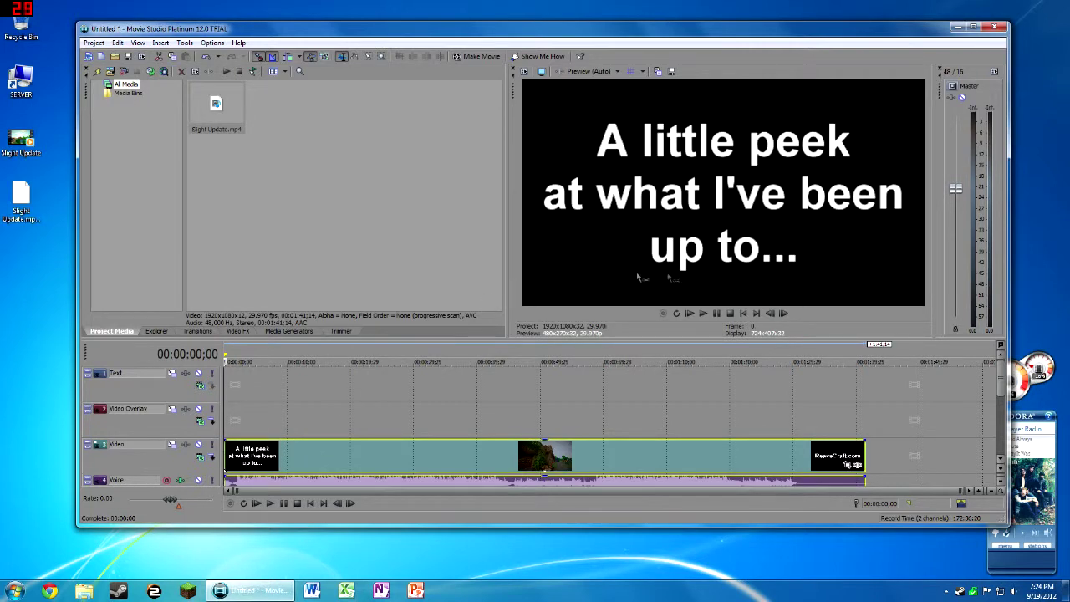
{"action": "left_click", "coordinate": [703, 313]}
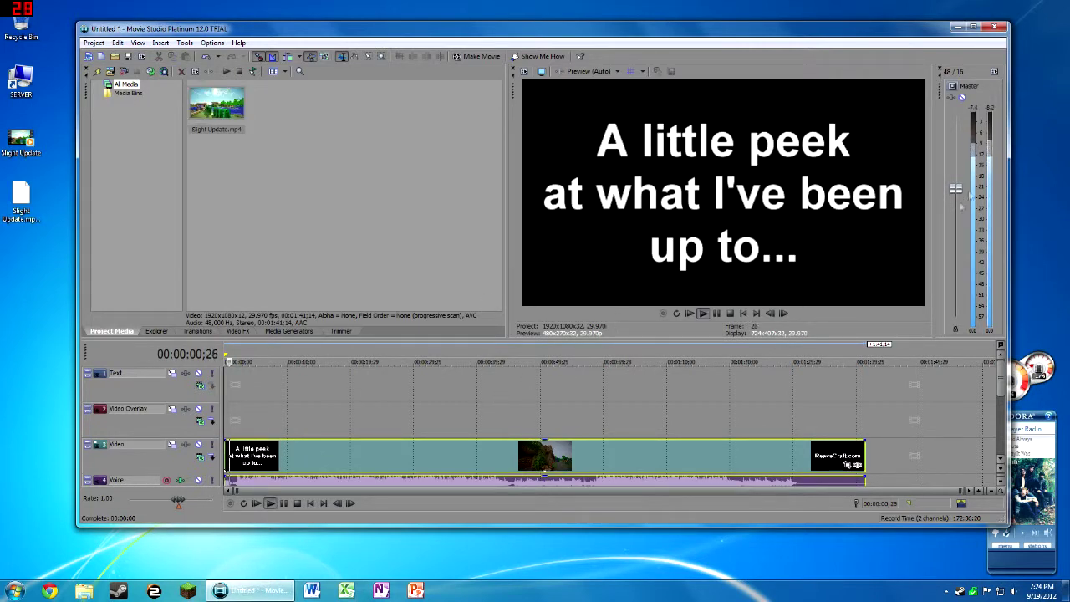
{"action": "left_click_drag", "start_coordinate": [956, 189], "coordinate": [956, 287]}
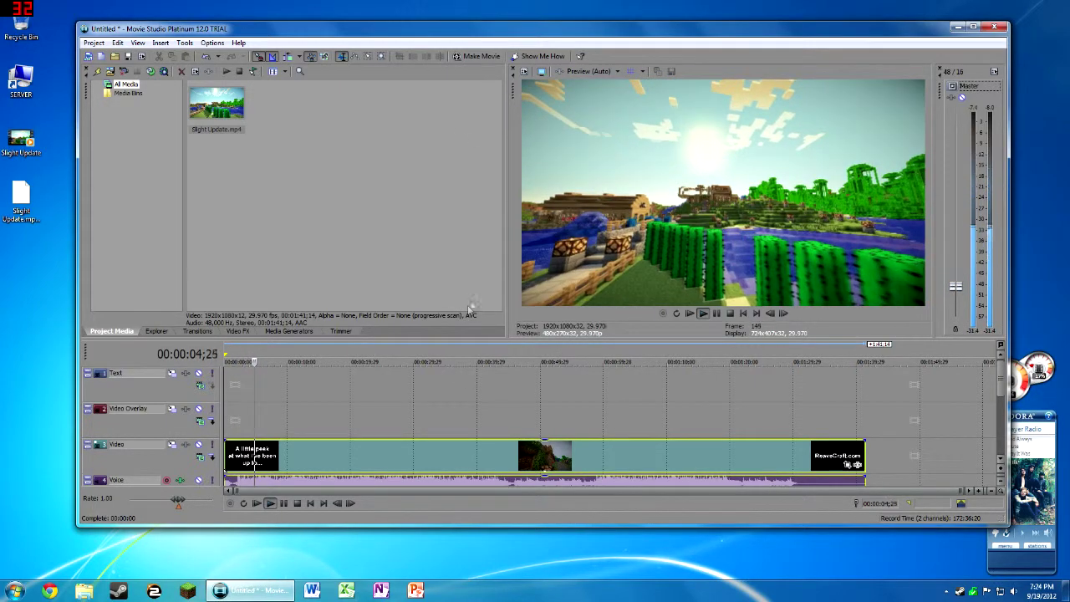
{"action": "left_click_drag", "start_coordinate": [435, 27], "coordinate": [441, 1]}
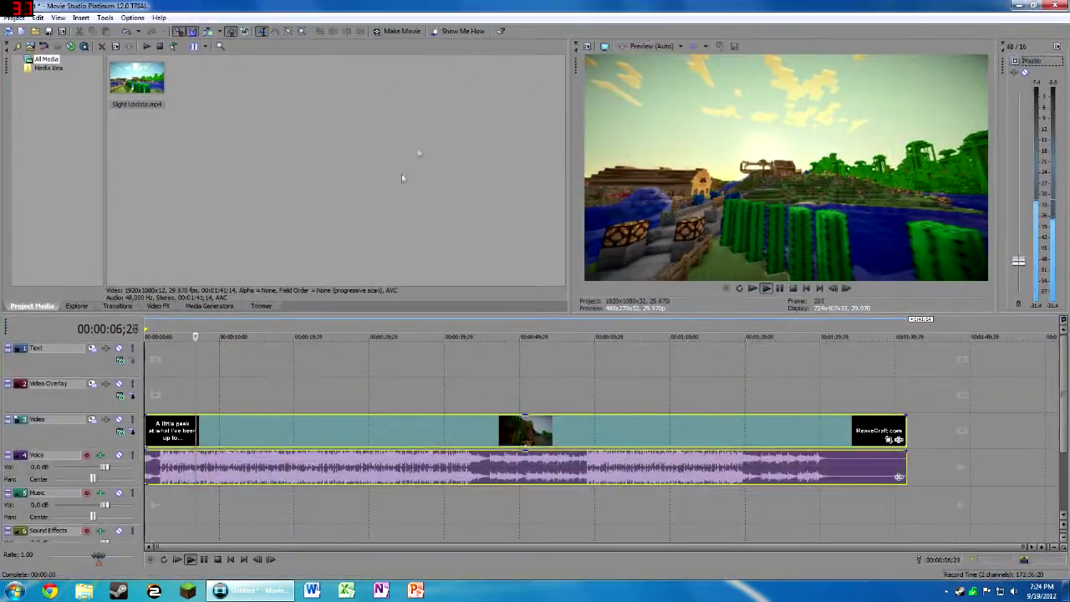
{"action": "left_click_drag", "start_coordinate": [97, 555], "coordinate": [121, 561]}
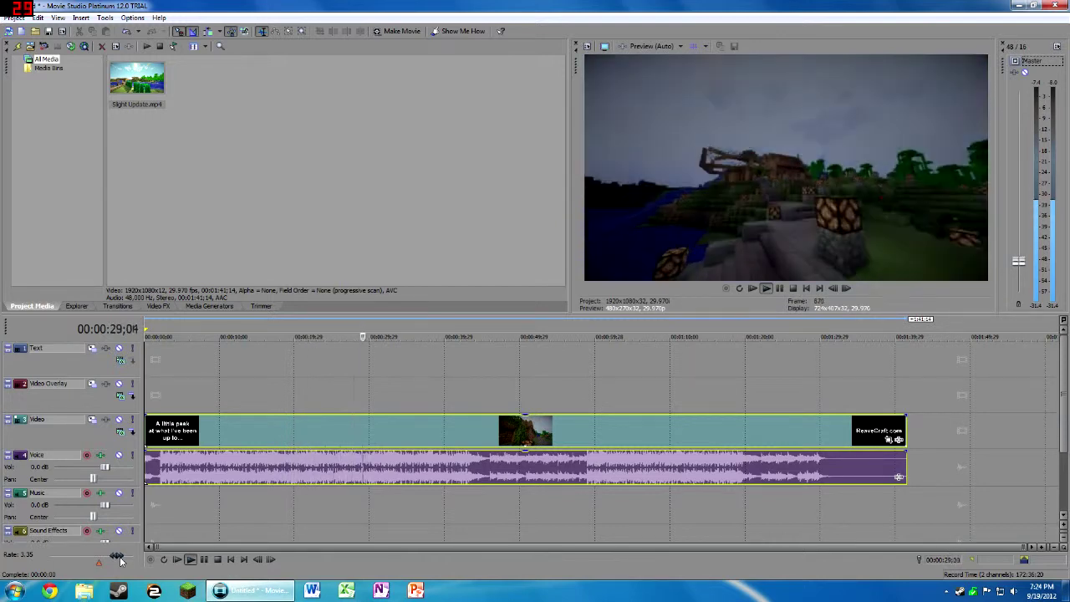
{"action": "left_click_drag", "start_coordinate": [120, 561], "coordinate": [140, 559]}
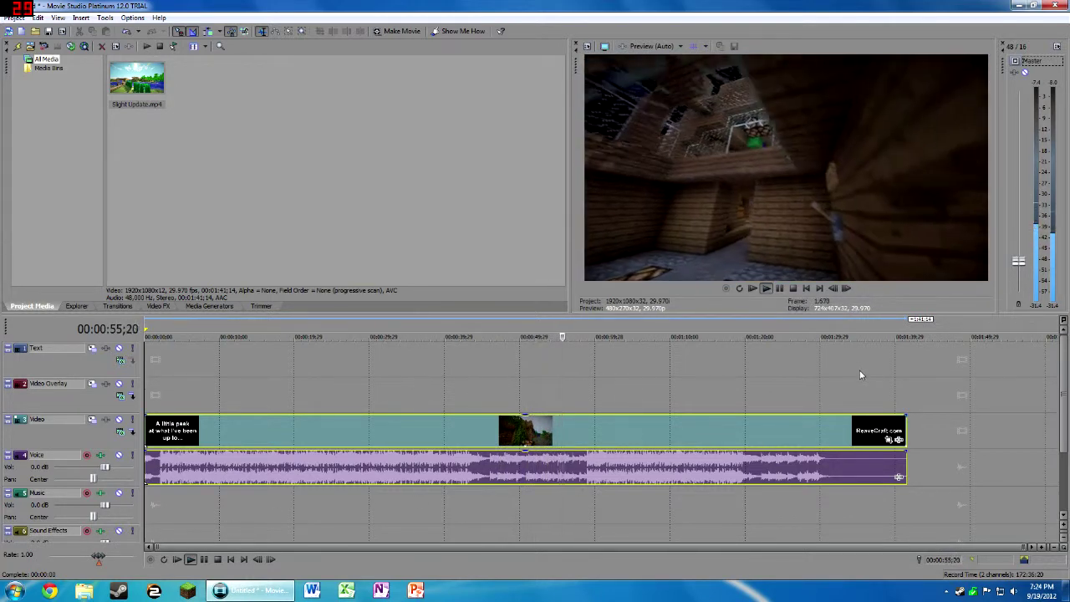
{"action": "key", "text": "space"}
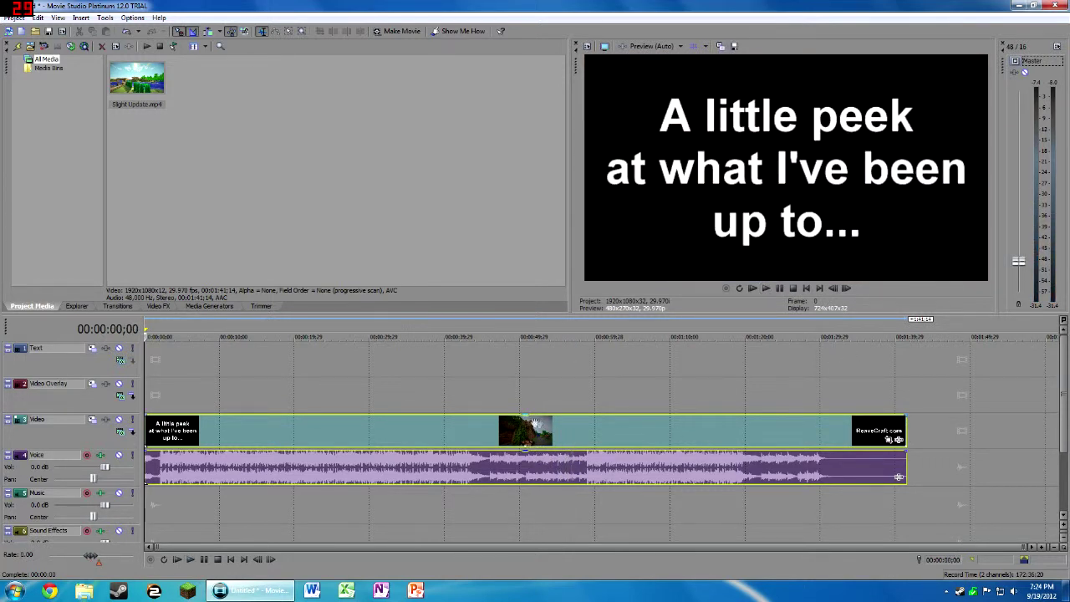
{"action": "left_click", "coordinate": [540, 386]}
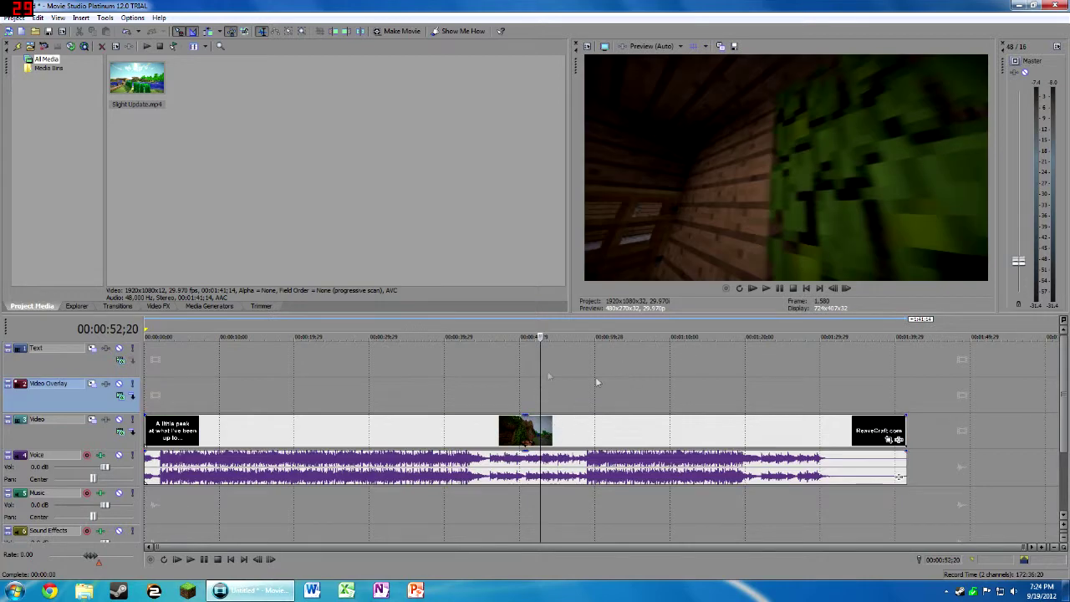
Select the clip's video and audio events and compress them to about 40 seconds.
{"action": "left_click", "coordinate": [261, 372]}
{"action": "left_click", "coordinate": [674, 383]}
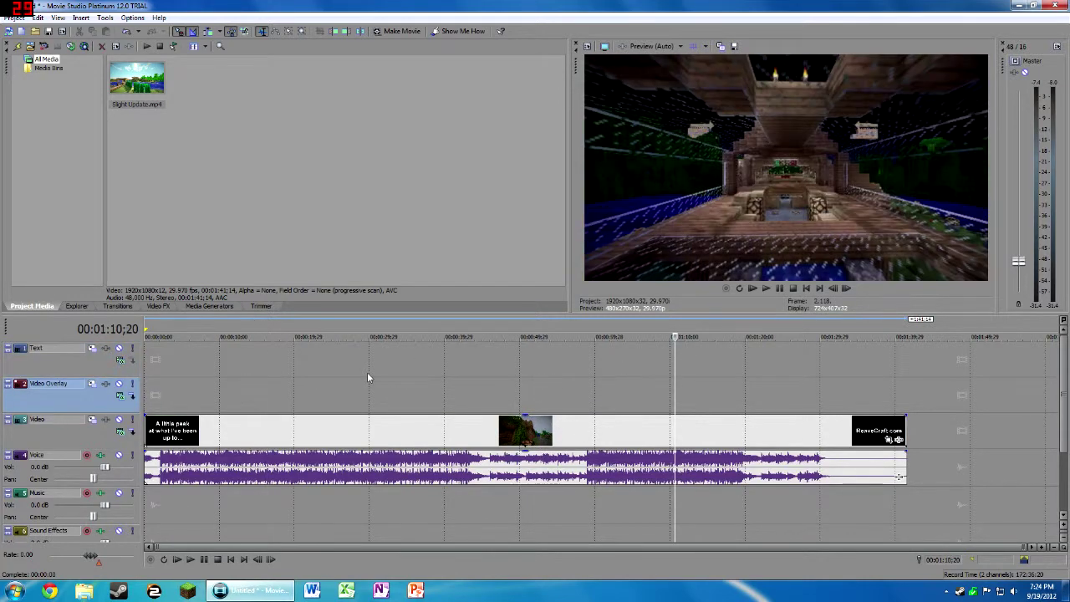
{"action": "left_click", "coordinate": [368, 376]}
{"action": "left_click", "coordinate": [457, 427]}
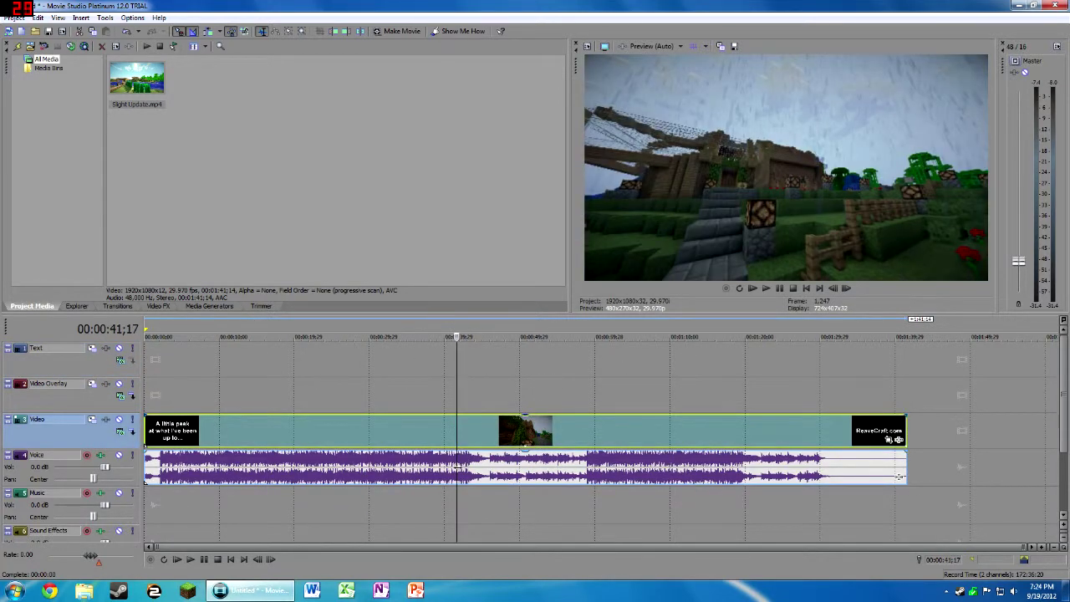
{"action": "left_click", "coordinate": [452, 461]}
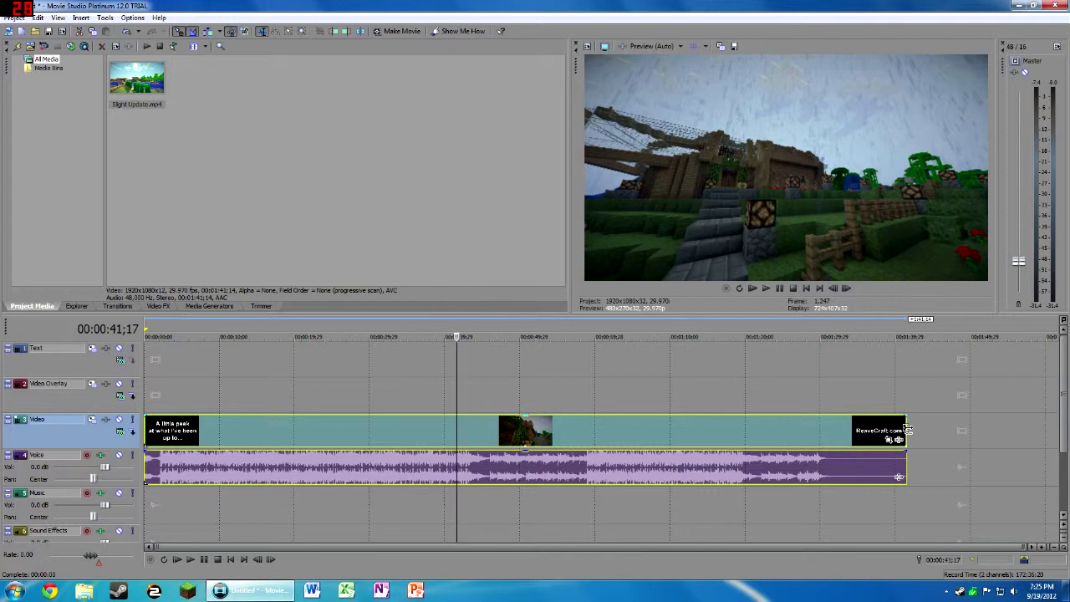
{"action": "left_click_drag", "start_coordinate": [907, 428], "coordinate": [441, 441]}
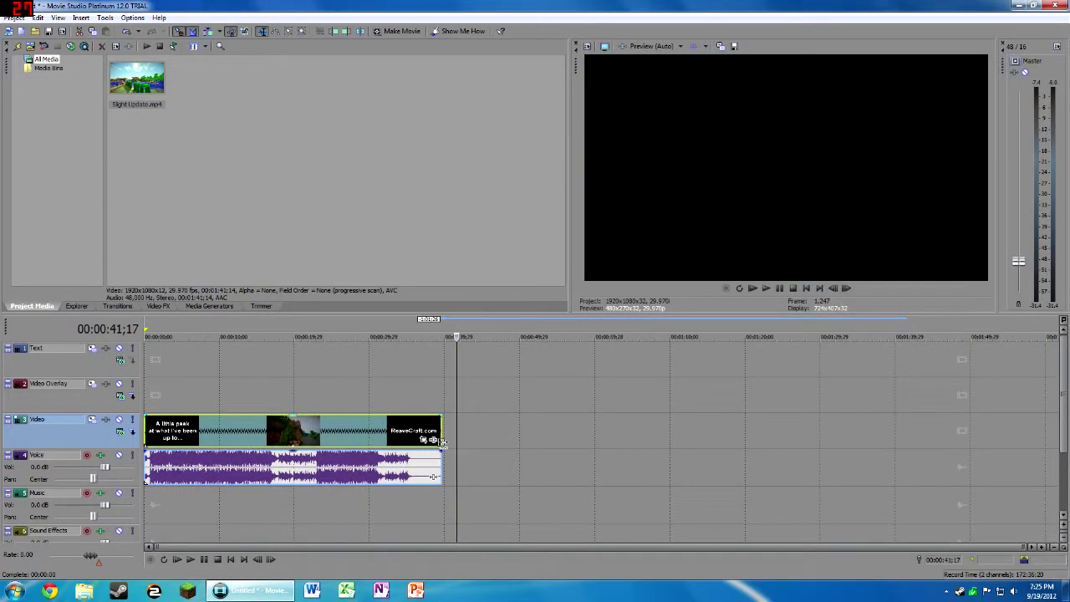
Preview the sped-up clip from about 13 seconds with the master volume raised.
{"action": "left_click", "coordinate": [245, 323]}
{"action": "key", "text": "space"}
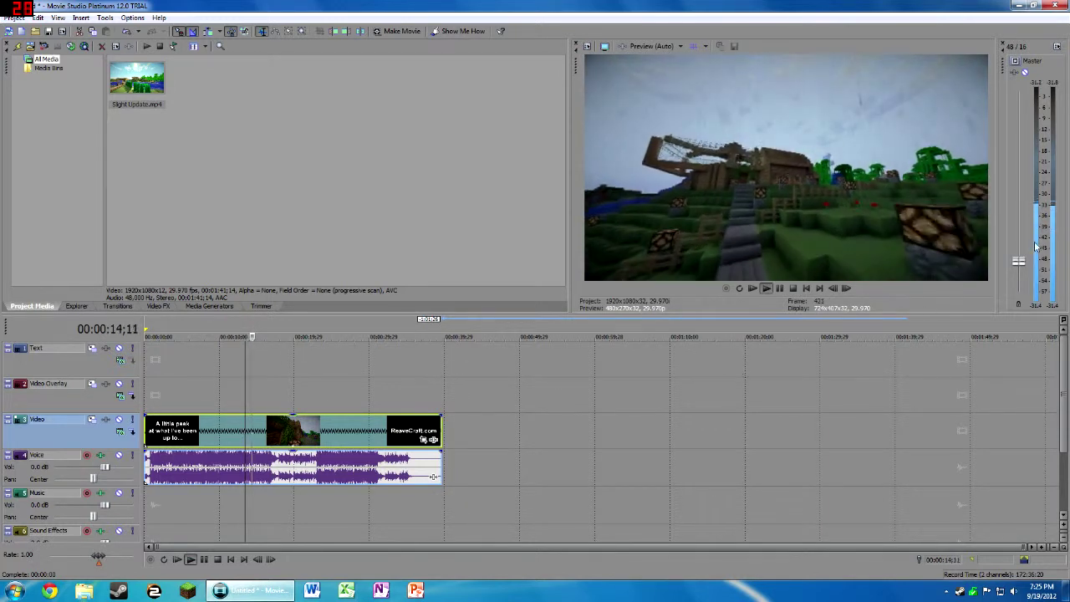
{"action": "left_click_drag", "start_coordinate": [1018, 263], "coordinate": [1018, 224]}
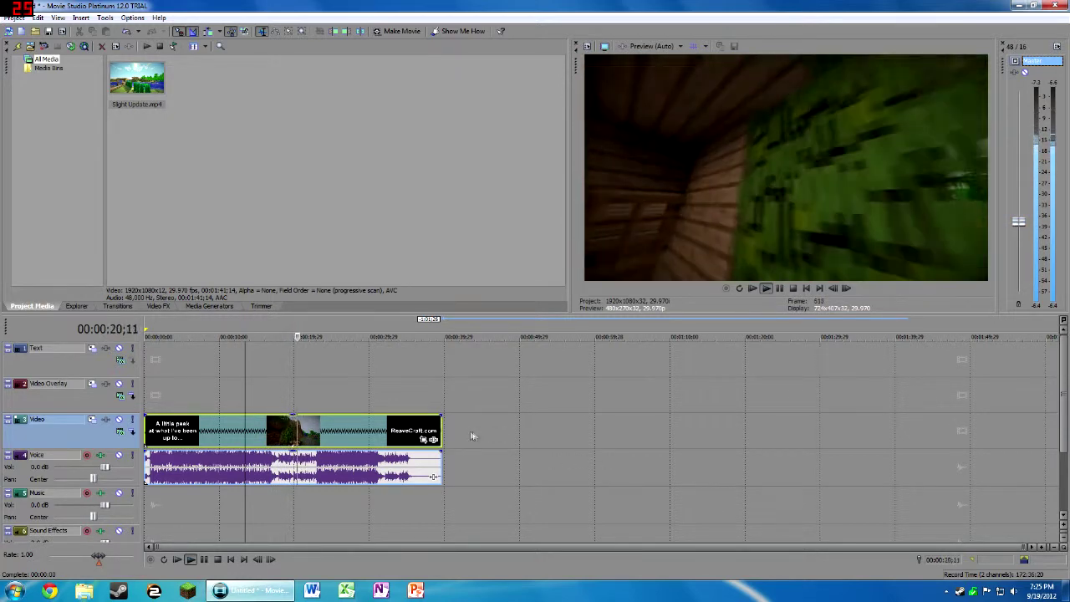
Compress the video and audio events to roughly 25 seconds and preview the time-lapse from 12 seconds.
{"action": "left_click_drag", "start_coordinate": [443, 431], "coordinate": [334, 430]}
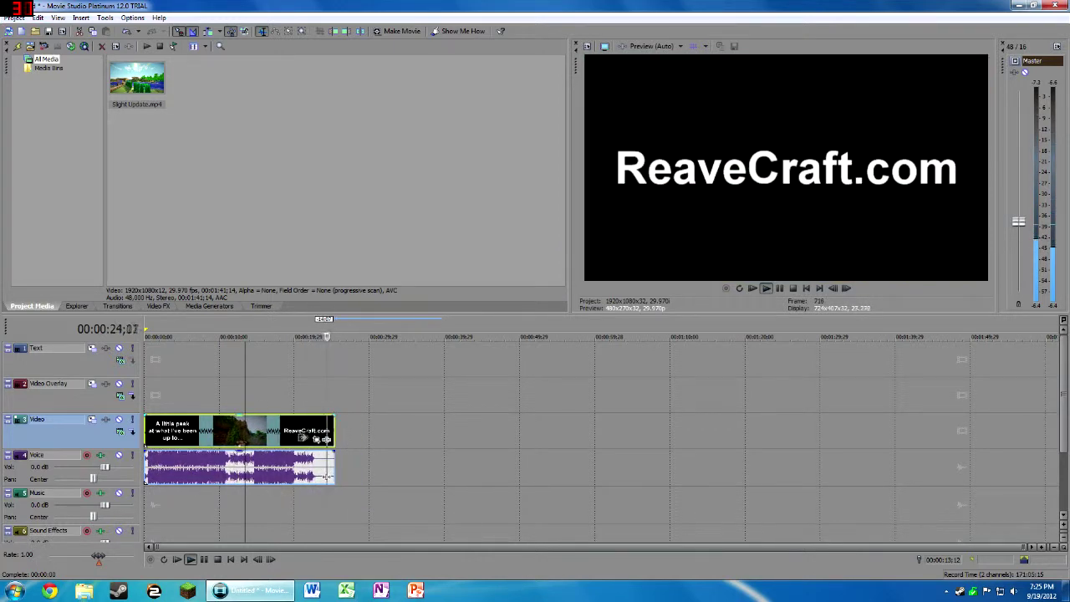
{"action": "left_click_drag", "start_coordinate": [335, 434], "coordinate": [345, 433]}
{"action": "left_click_drag", "start_coordinate": [337, 477], "coordinate": [326, 476]}
{"action": "left_click", "coordinate": [227, 380]}
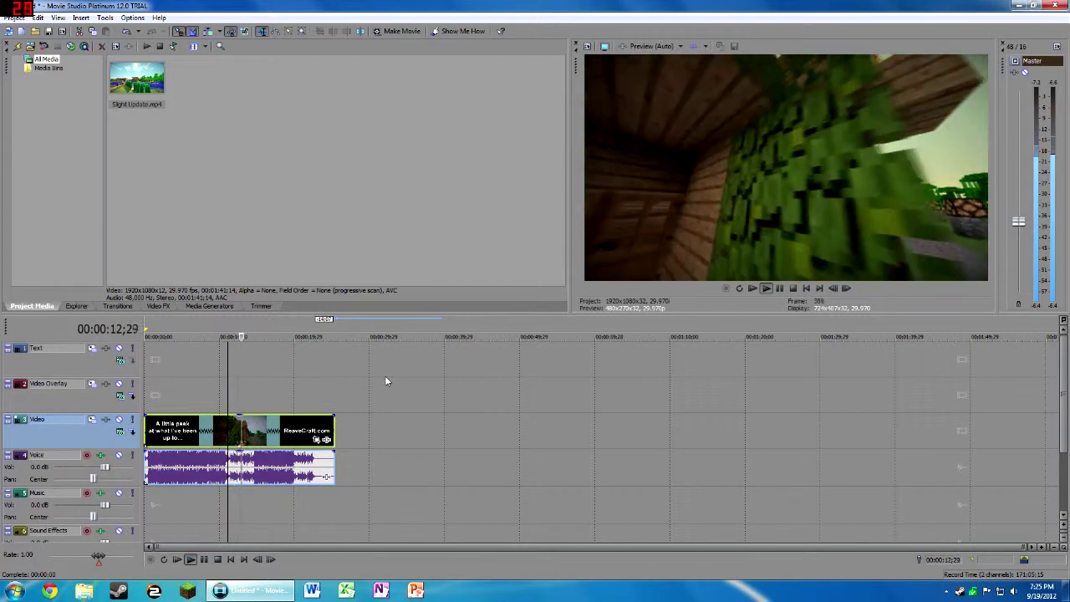
{"action": "key", "text": "space"}
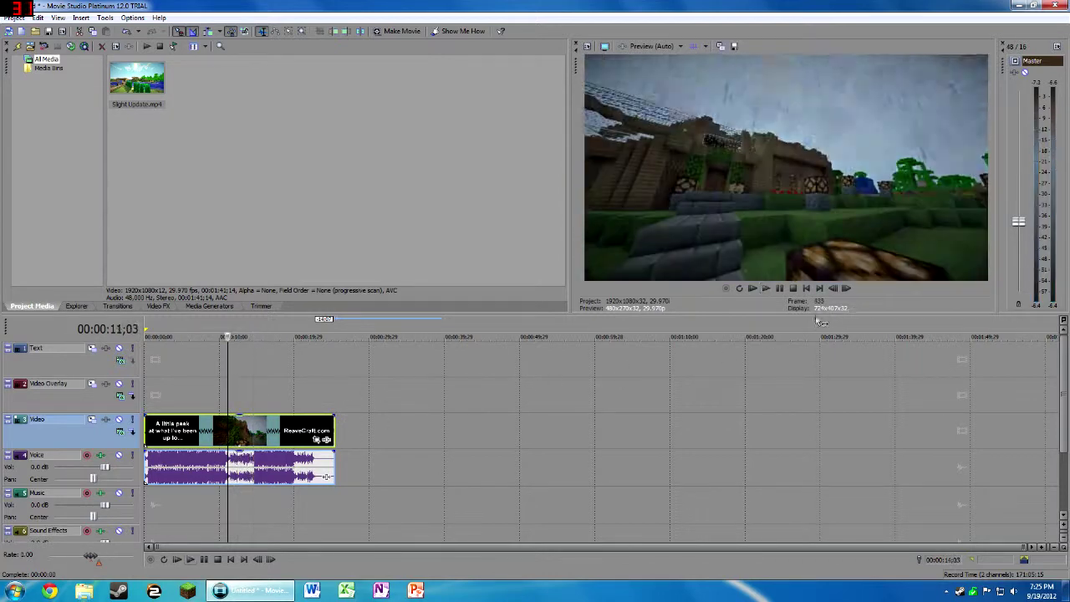
Stretch the video and audio events far right into slow motion and preview from about 4:20.
{"action": "left_click_drag", "start_coordinate": [333, 432], "coordinate": [1065, 449]}
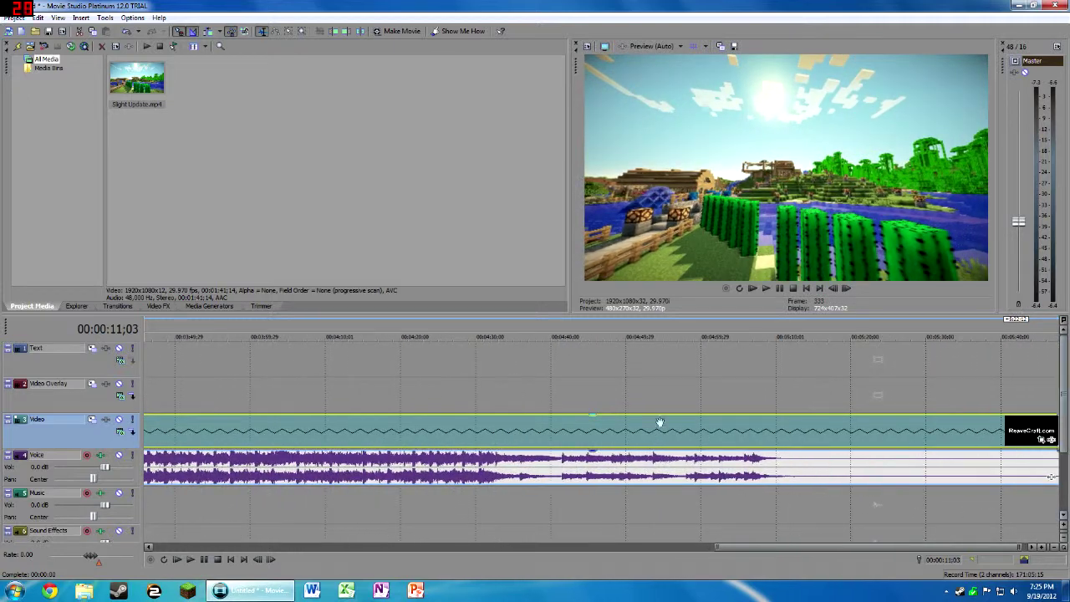
{"action": "left_click", "coordinate": [402, 331]}
{"action": "key", "text": "space"}
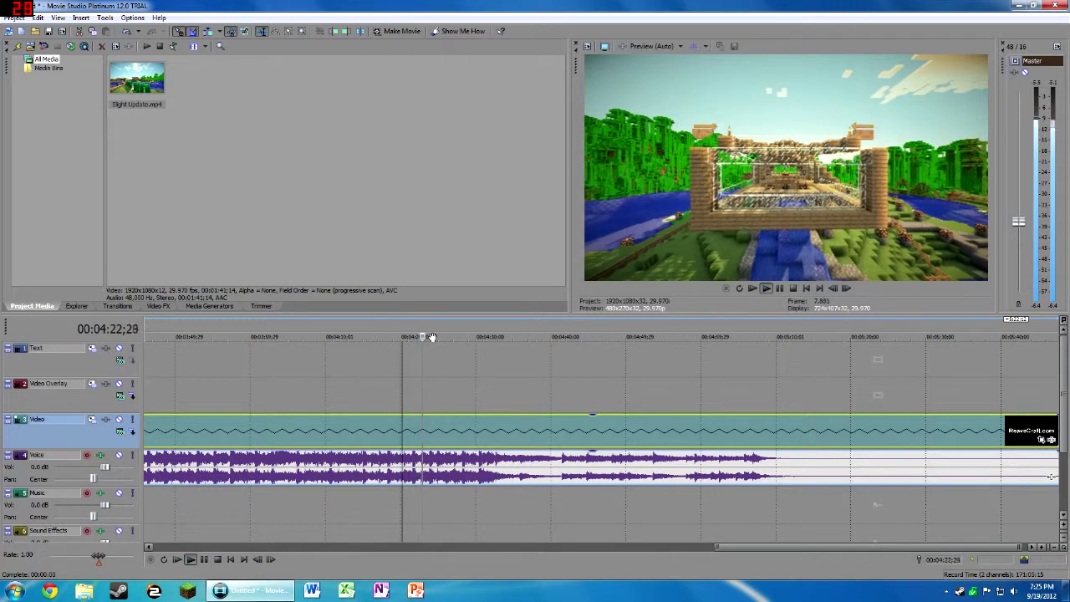
{"action": "left_click_drag", "start_coordinate": [1018, 221], "coordinate": [1019, 246]}
Stop playback and use Edit > Undo to return the events to about 1:41.
{"action": "key", "text": "space"}
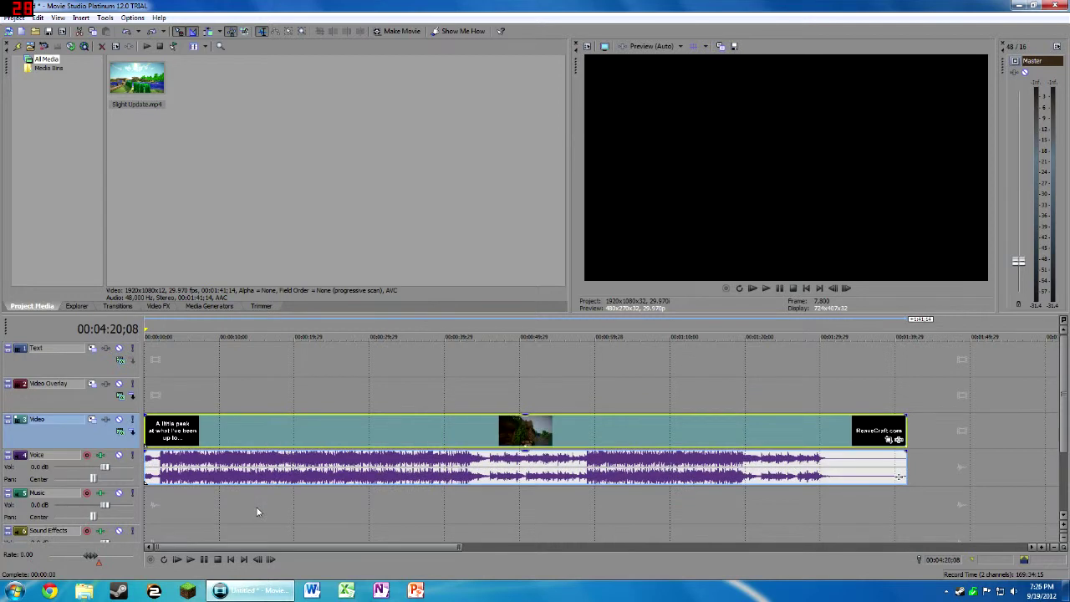
{"action": "left_click", "coordinate": [38, 17]}
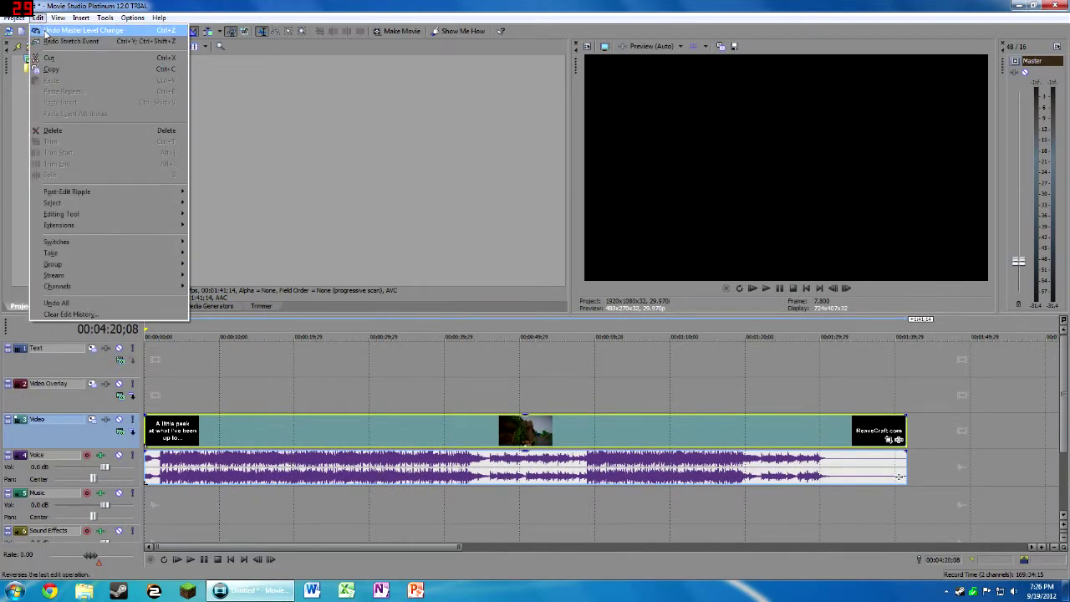
{"action": "left_click", "coordinate": [77, 30]}
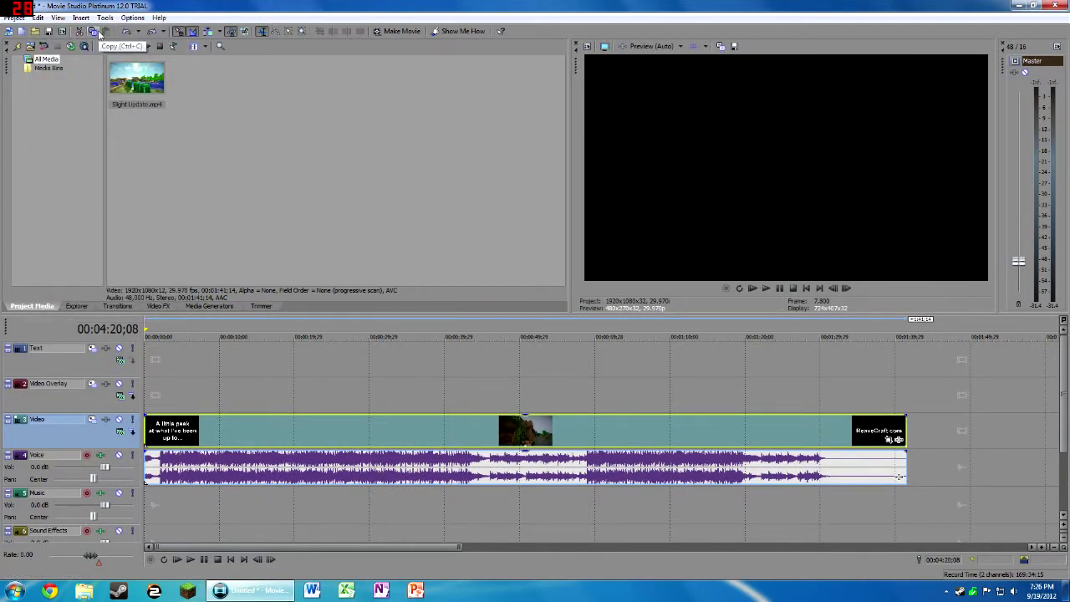